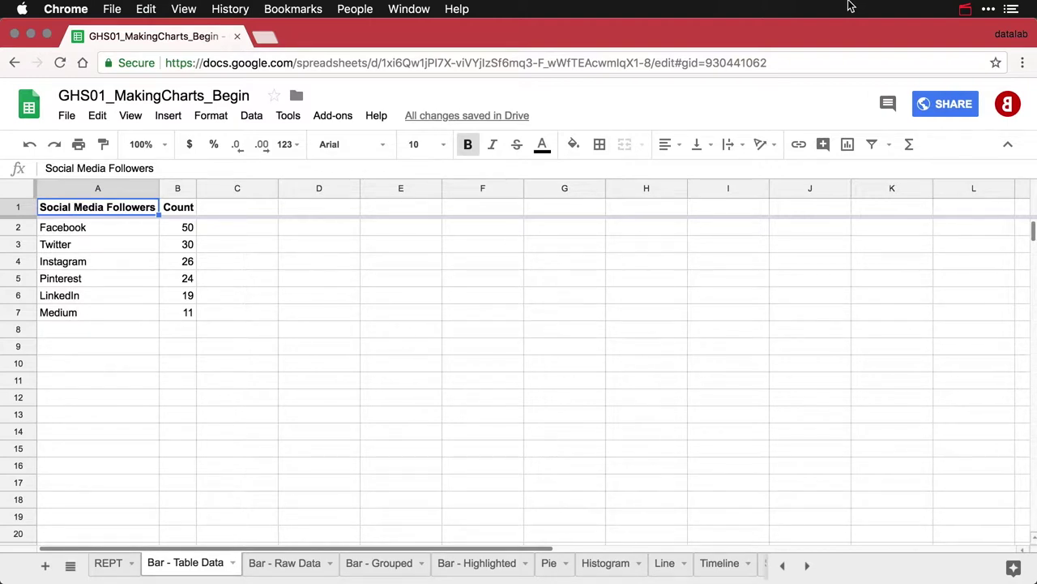
Insert a column chart from the social media followers table and move it clear of the data in columns A and B
{"action": "left_click", "coordinate": [851, 148]}
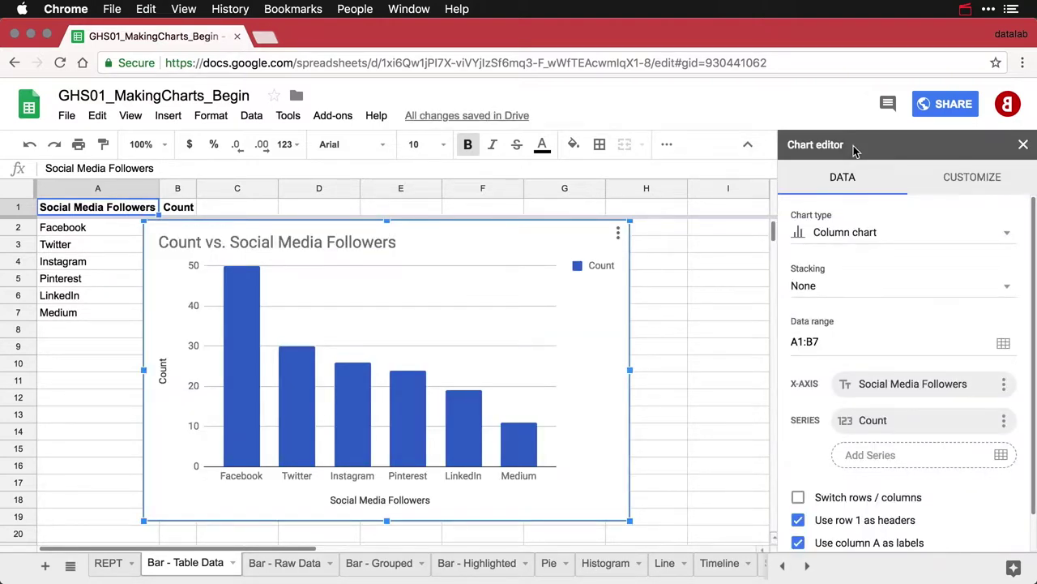
{"action": "left_click", "coordinate": [881, 232]}
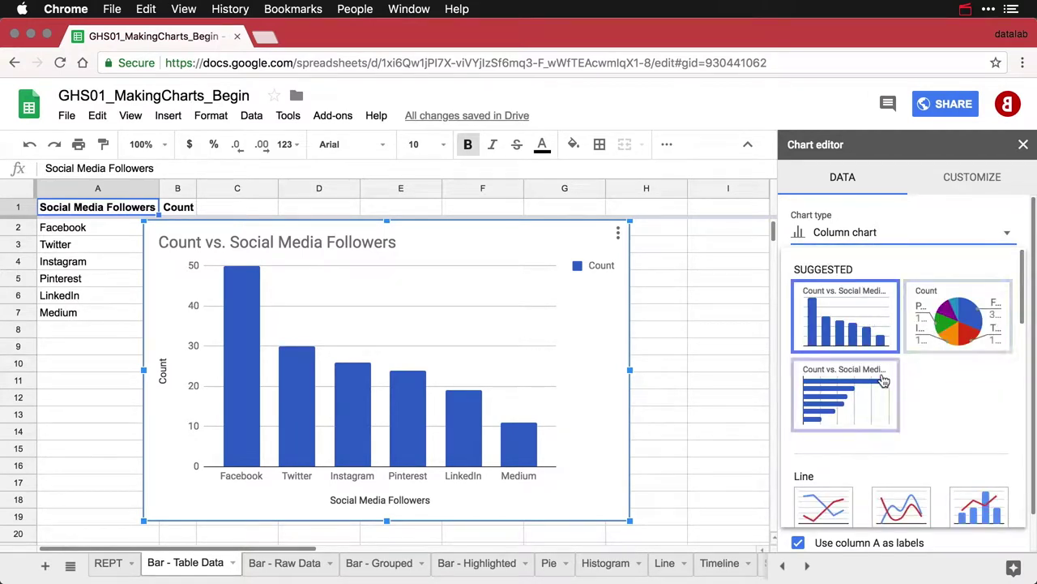
{"action": "left_click", "coordinate": [585, 341]}
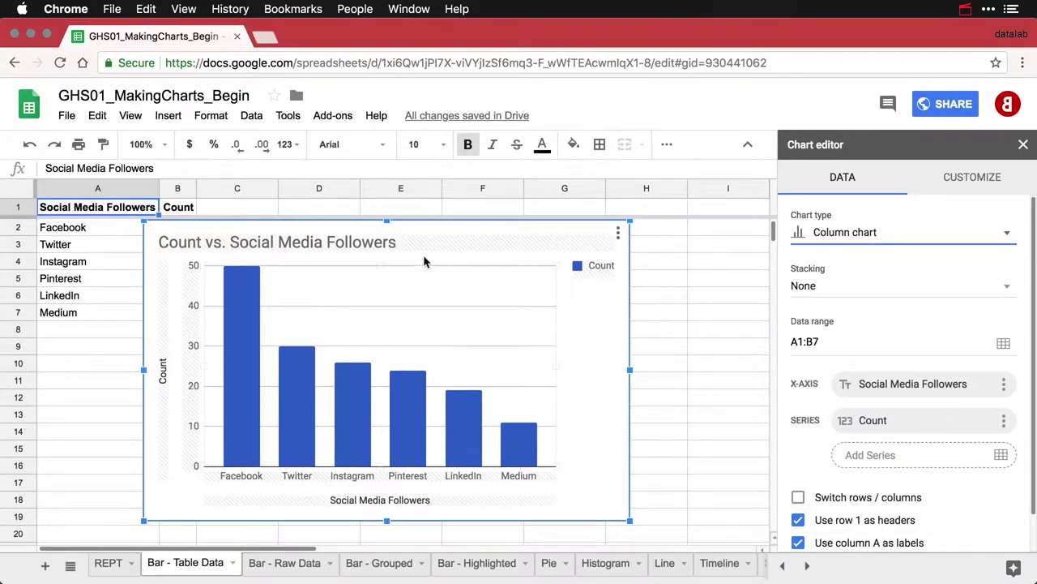
{"action": "left_click_drag", "start_coordinate": [332, 232], "coordinate": [399, 234]}
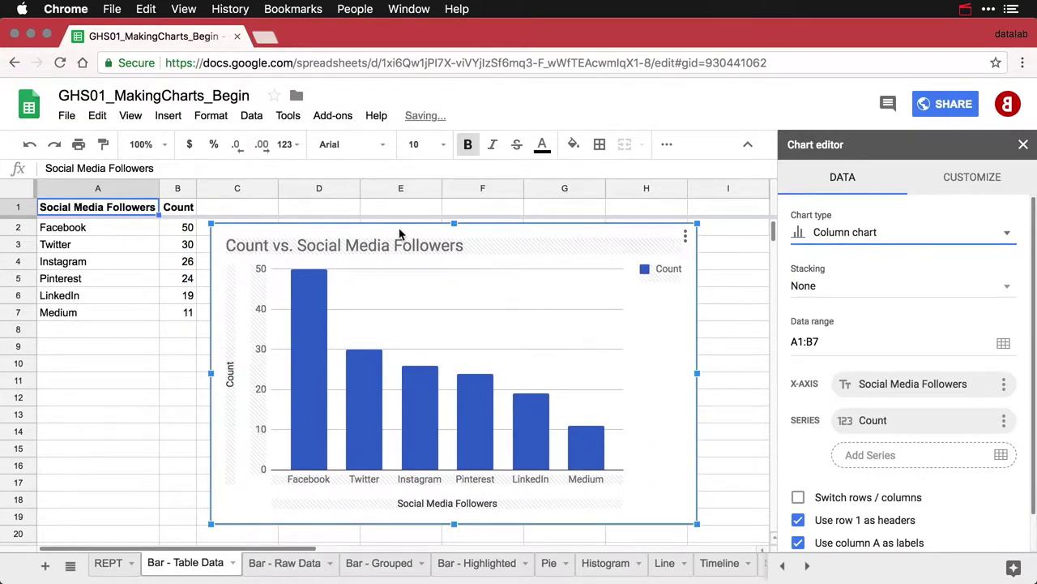
Change the column chart's title to "Social Media Followers by Platform"
{"action": "left_click", "coordinate": [300, 249]}
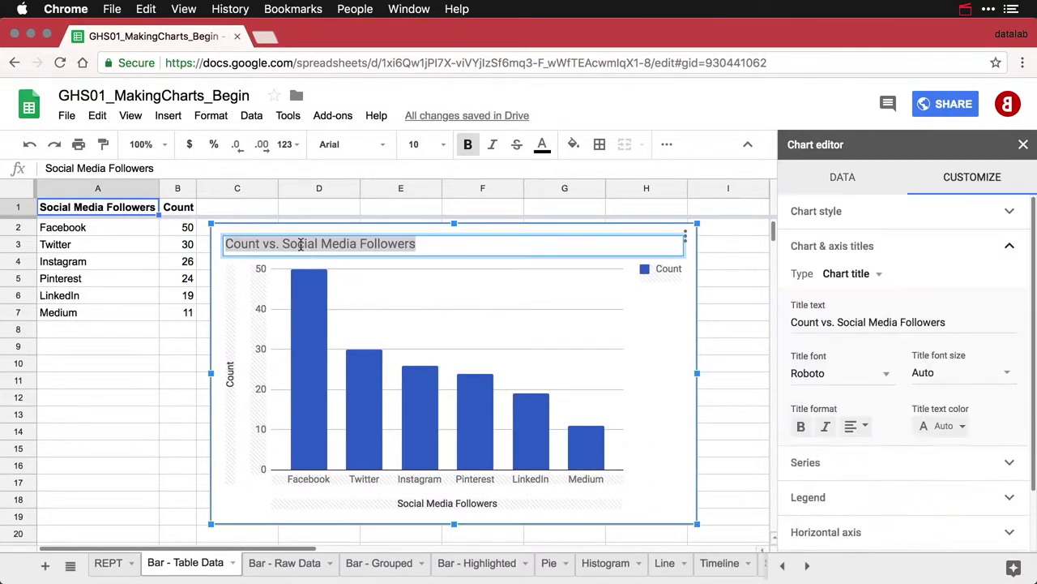
{"action": "left_click", "coordinate": [286, 245]}
{"action": "key", "text": "BackSpace"}
{"action": "key", "text": "BackSpace"}
{"action": "key", "text": "BackSpace"}
{"action": "key", "text": "BackSpace"}
{"action": "key", "text": "BackSpace"}
{"action": "key", "text": "BackSpace"}
{"action": "key", "text": "BackSpace"}
{"action": "key", "text": "BackSpace"}
{"action": "key", "text": "BackSpace"}
{"action": "key", "text": "BackSpace"}
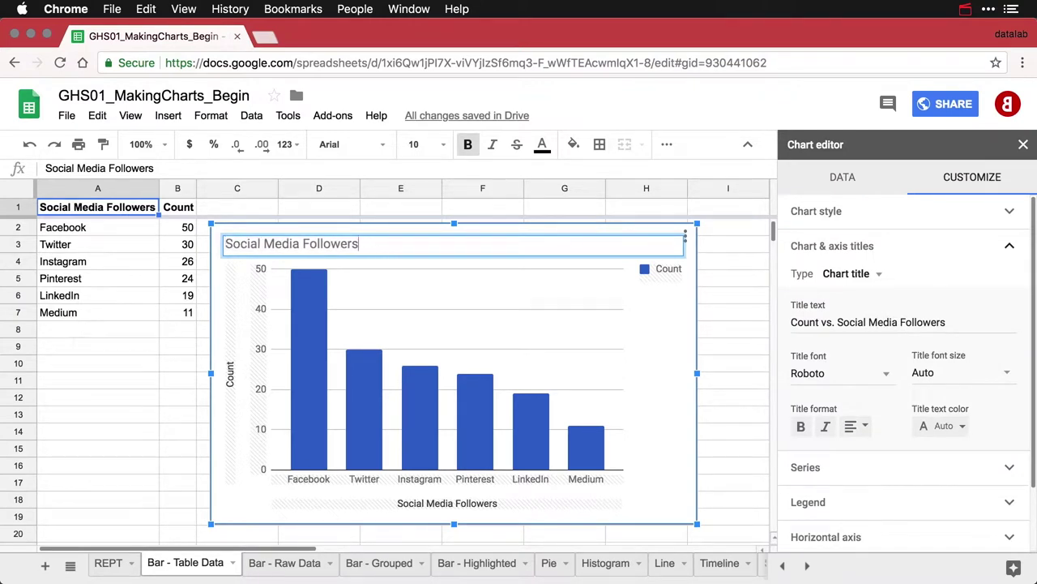
{"action": "type", "text": "by Platform"}
Remove the column chart's legend by setting its position to None
{"action": "left_click", "coordinate": [669, 273]}
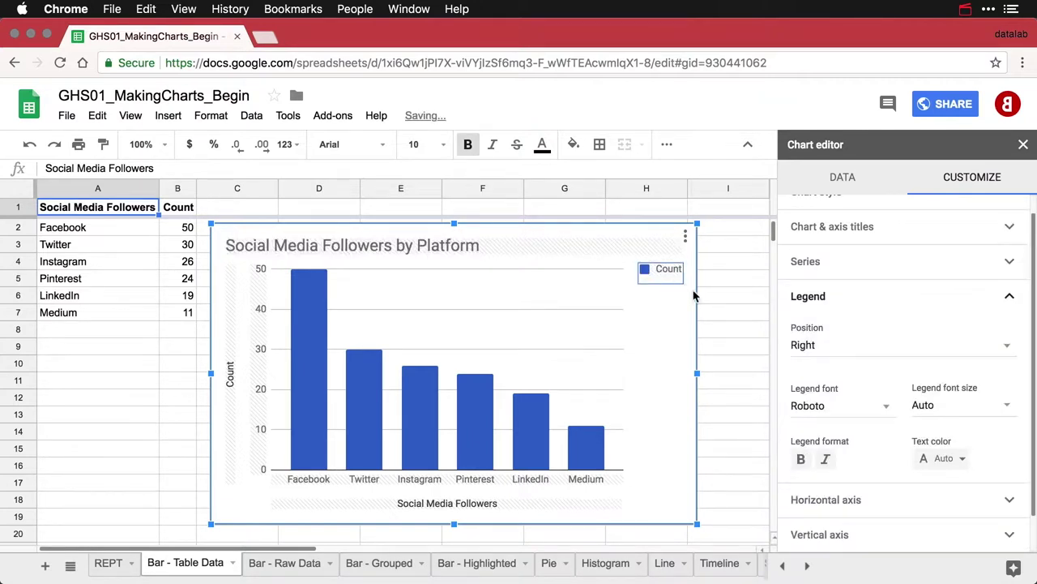
{"action": "left_click", "coordinate": [830, 350]}
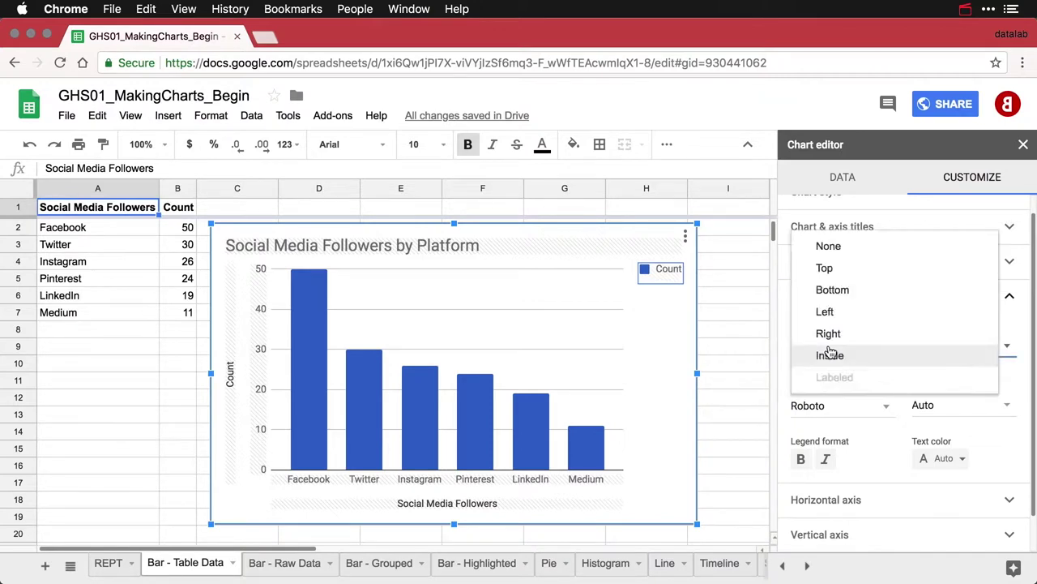
{"action": "left_click", "coordinate": [843, 249]}
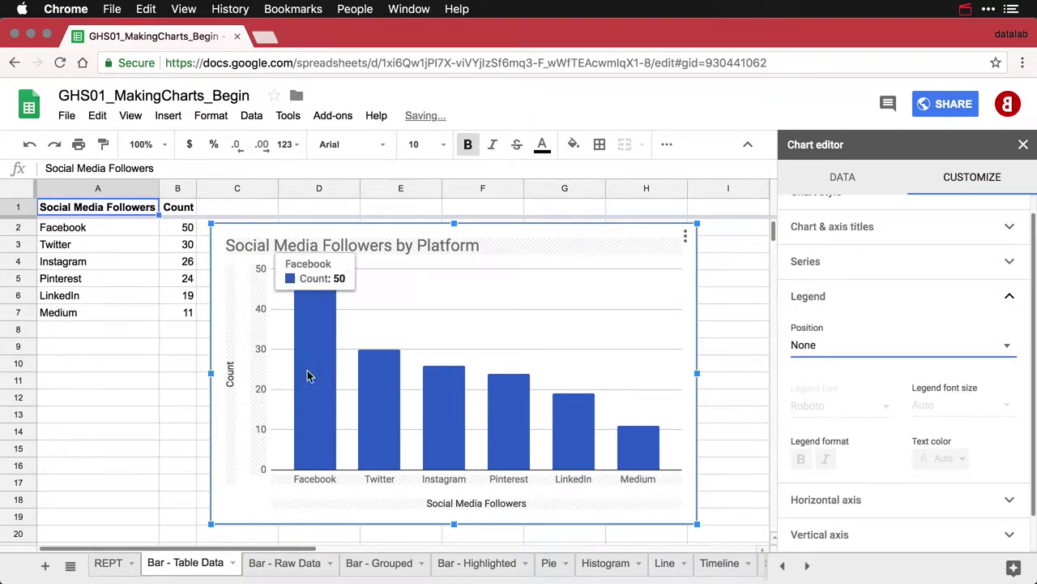
Set the column chart's vertical axis title to "Followers"
{"action": "left_click", "coordinate": [231, 381]}
{"action": "left_click_drag", "start_coordinate": [821, 302], "coordinate": [766, 308]}
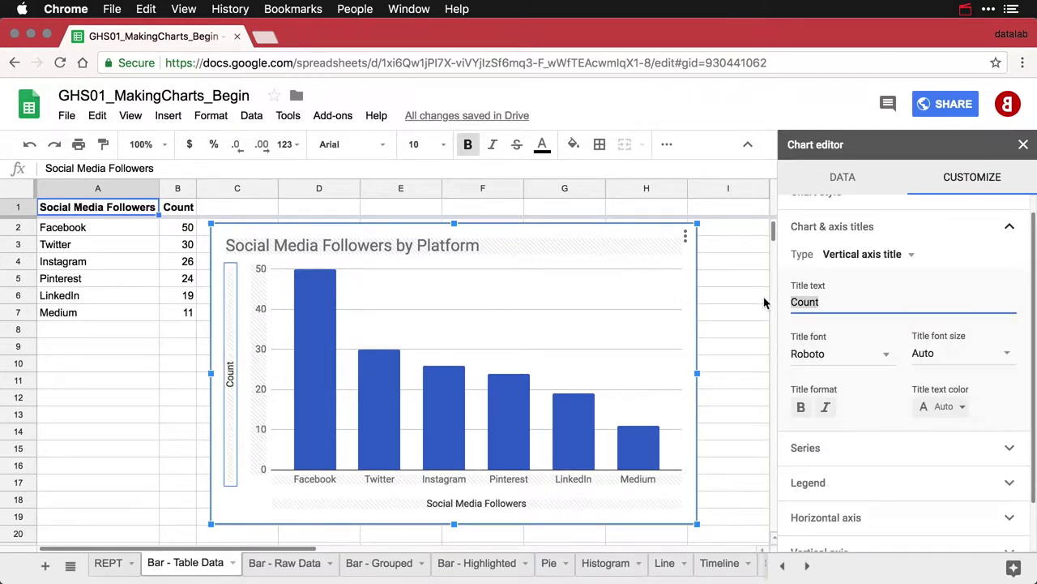
{"action": "type", "text": "Followers"}
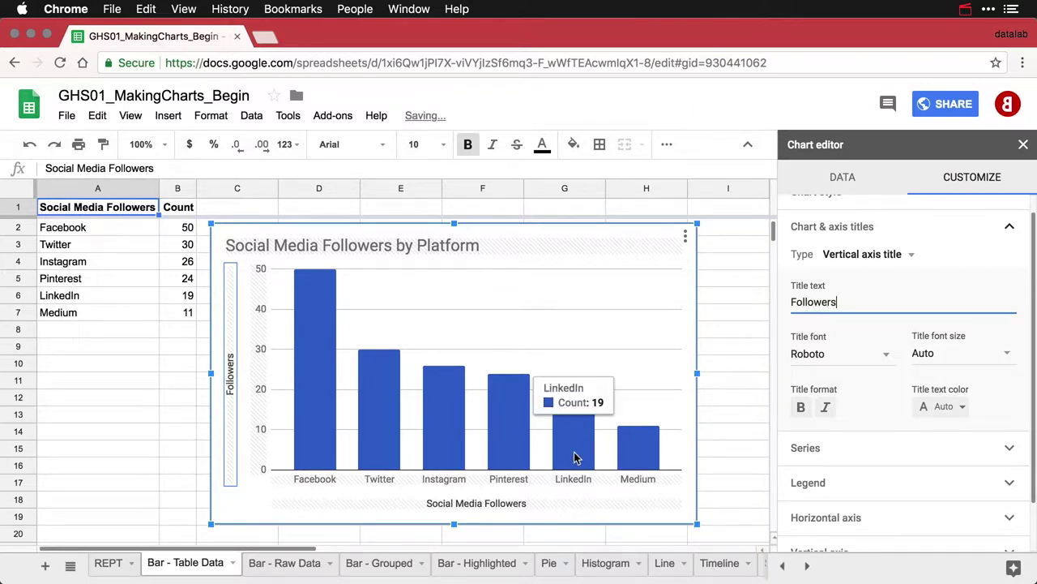
Delete the horizontal axis title text from the column chart
{"action": "left_click", "coordinate": [515, 504]}
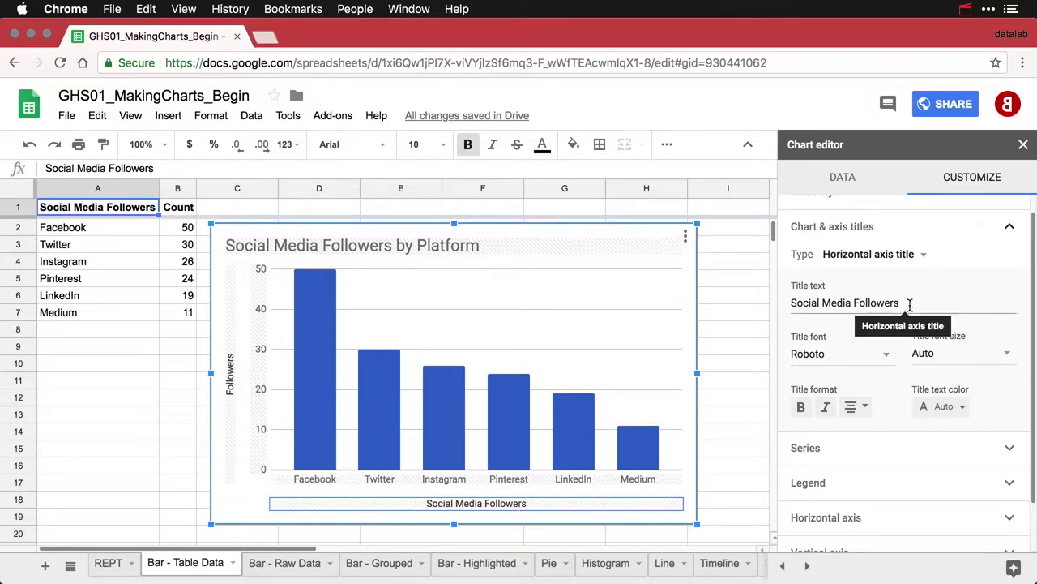
{"action": "left_click_drag", "start_coordinate": [910, 303], "coordinate": [791, 302]}
{"action": "key", "text": "BackSpace"}
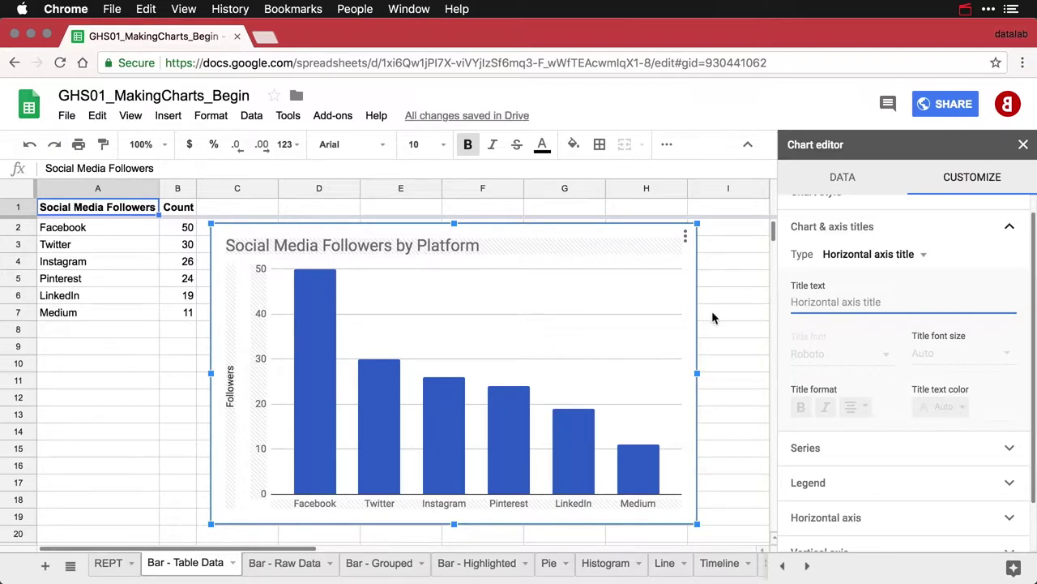
Recolor the Count series columns to dark red 1
{"action": "left_click", "coordinate": [578, 449]}
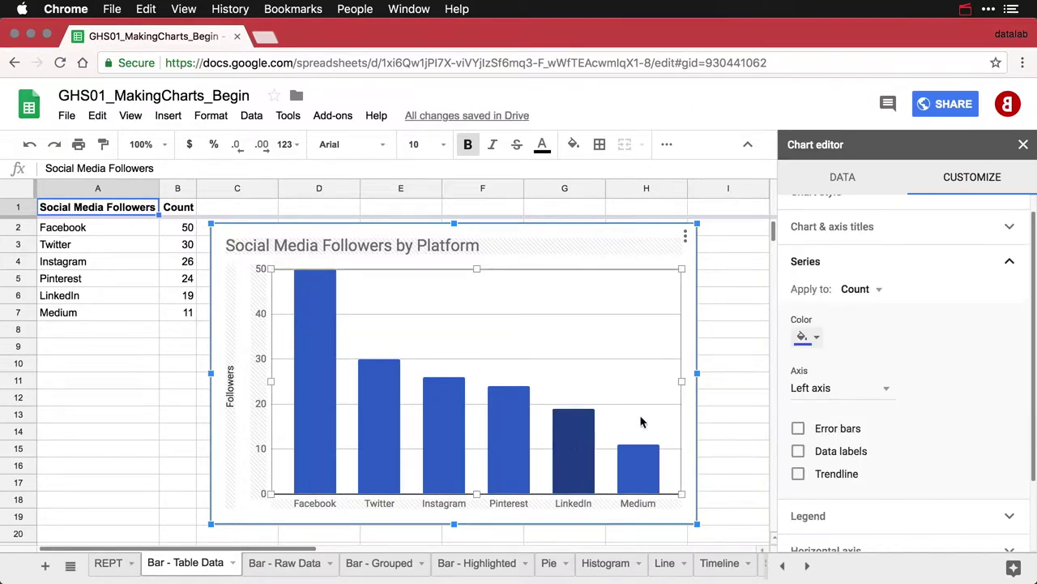
{"action": "left_click", "coordinate": [817, 338]}
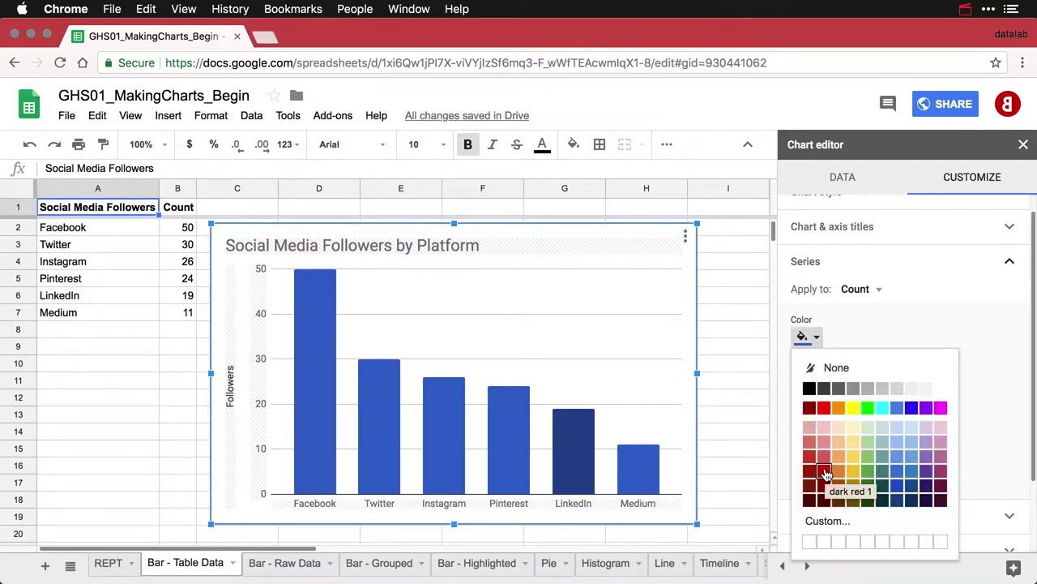
{"action": "left_click", "coordinate": [825, 474]}
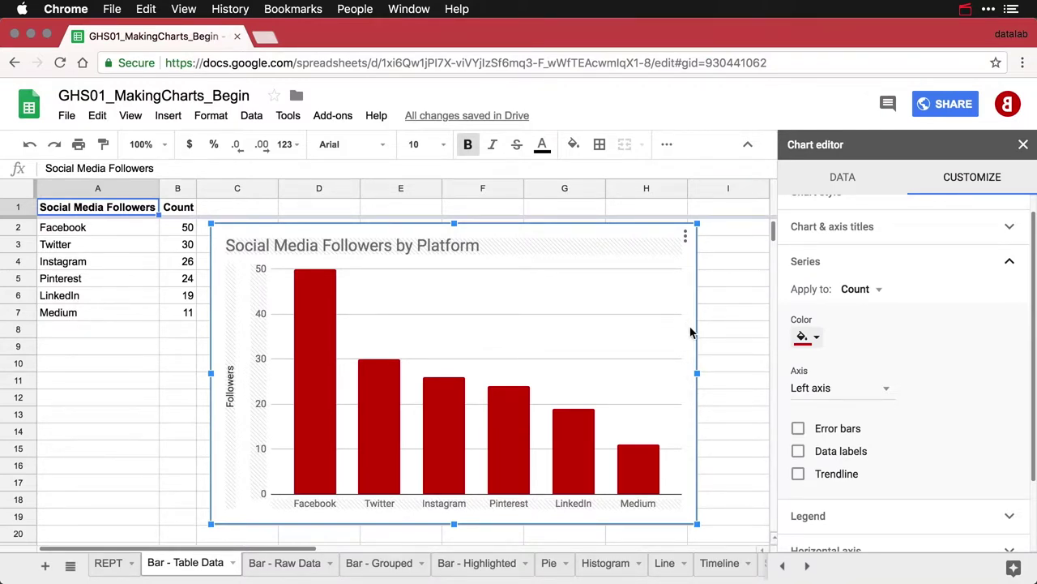
Duplicate the finished column chart and place the copy directly below the original
{"action": "left_click", "coordinate": [685, 235]}
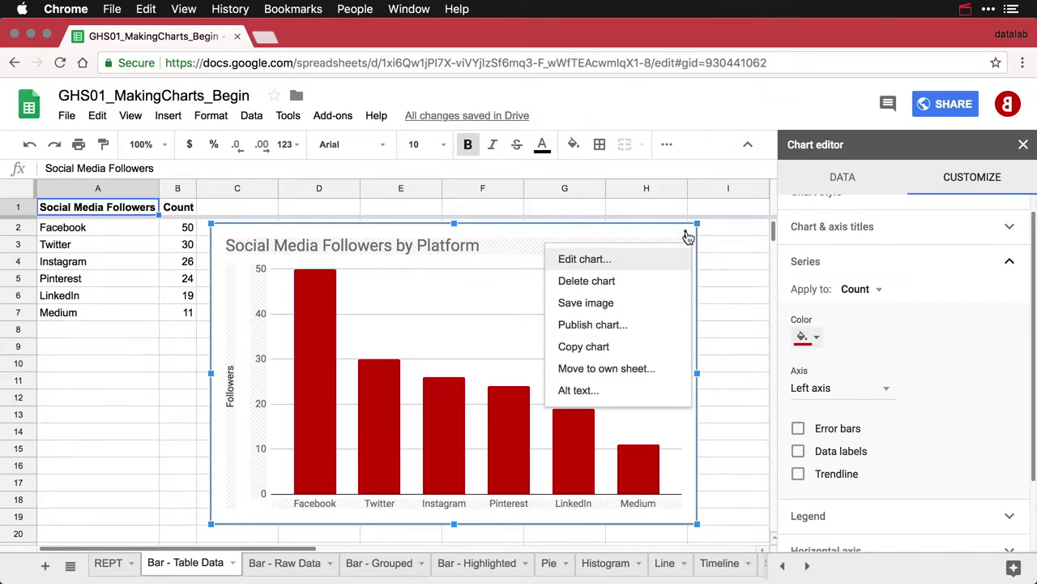
{"action": "left_click", "coordinate": [613, 347]}
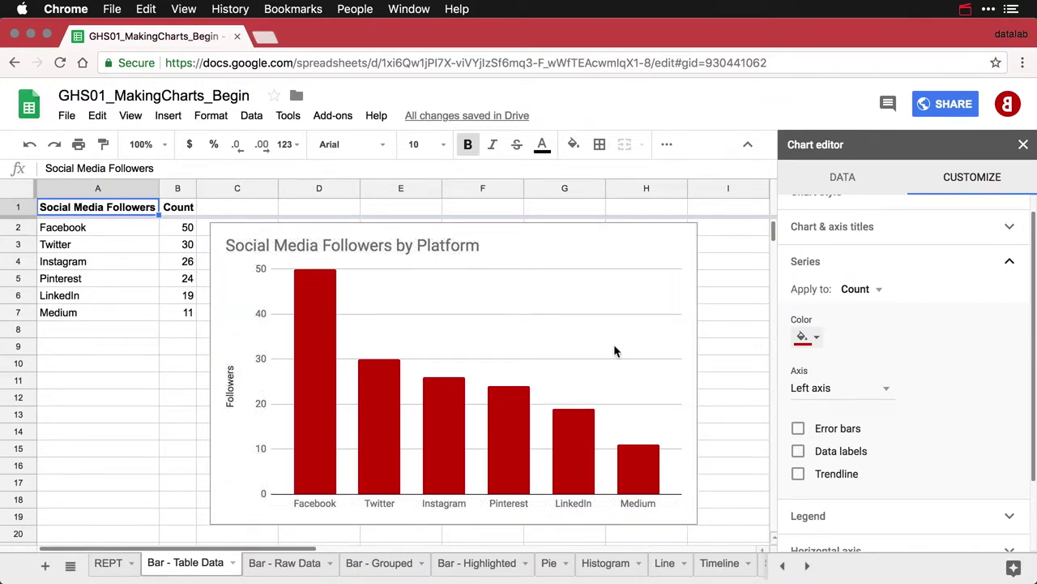
{"action": "key", "text": "super+v"}
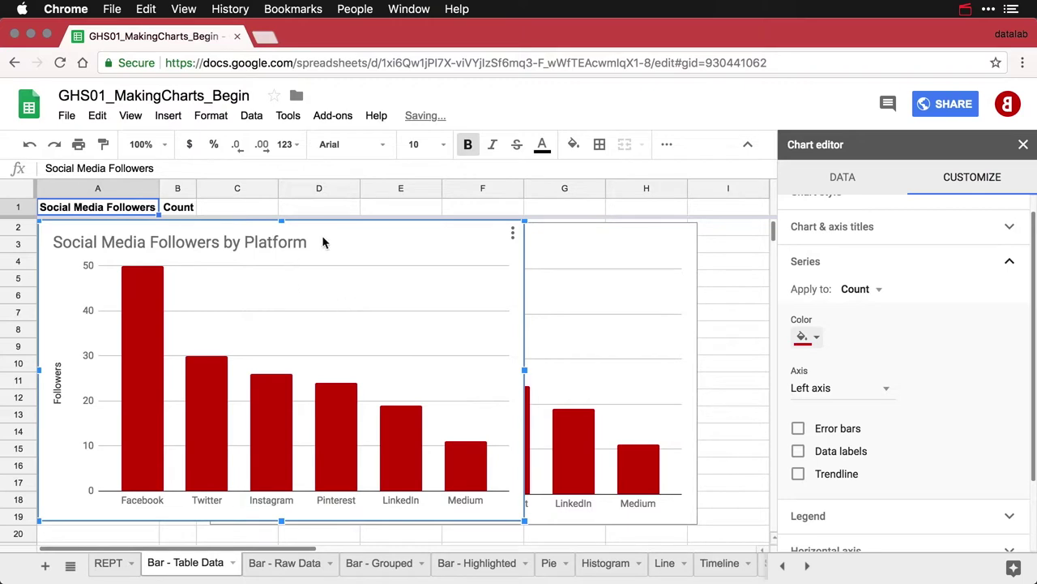
{"action": "left_click_drag", "start_coordinate": [332, 243], "coordinate": [499, 540]}
Change the duplicated lower chart's type from column chart to the suggested bar chart
{"action": "scroll", "coordinate": [486, 442], "scroll_direction": "down", "scroll_amount": 5}
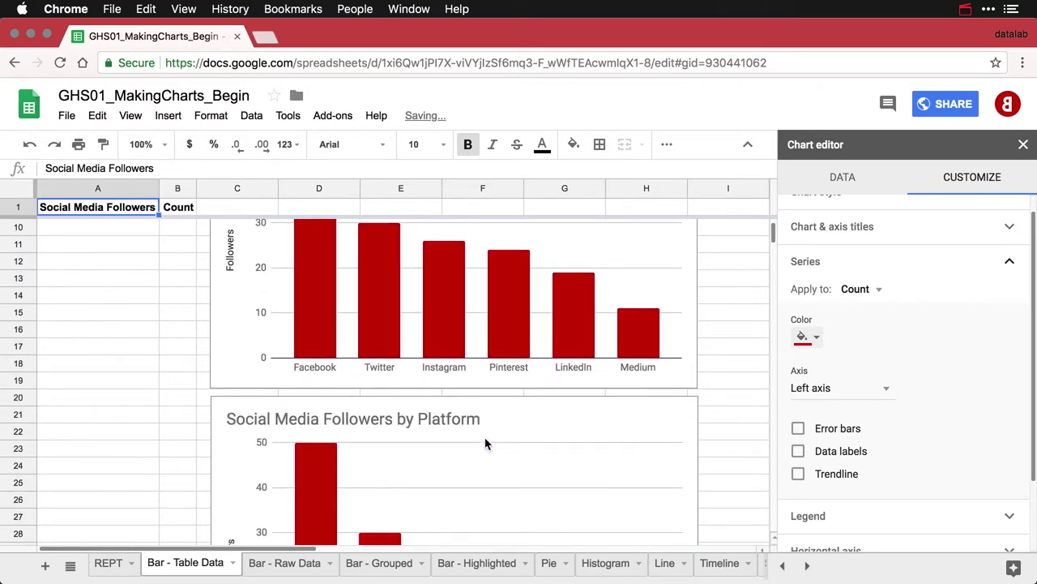
{"action": "scroll", "coordinate": [487, 442], "scroll_direction": "down", "scroll_amount": 3}
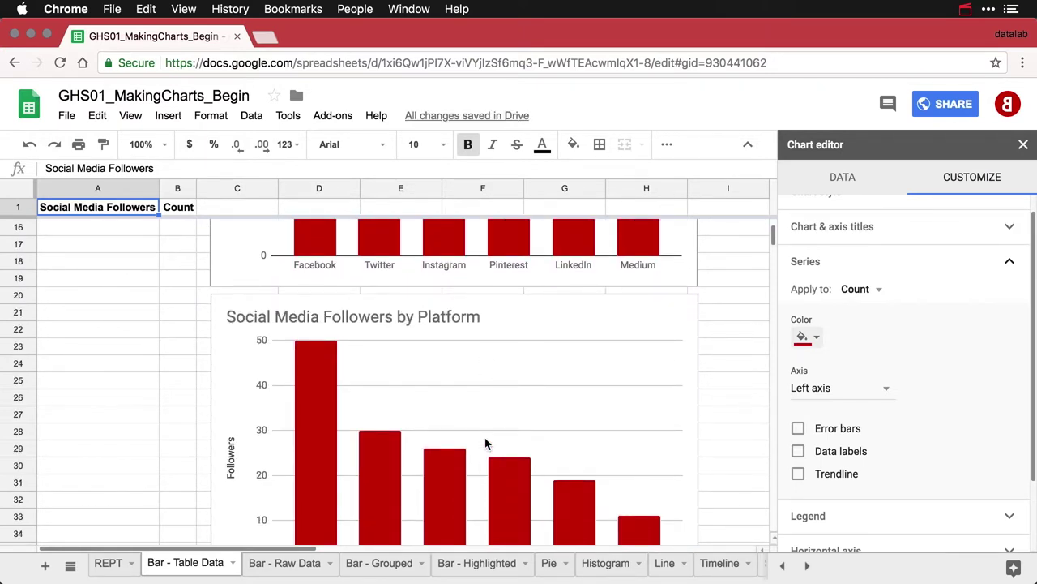
{"action": "scroll", "coordinate": [487, 443], "scroll_direction": "down", "scroll_amount": 1}
{"action": "scroll", "coordinate": [486, 442], "scroll_direction": "down", "scroll_amount": 2}
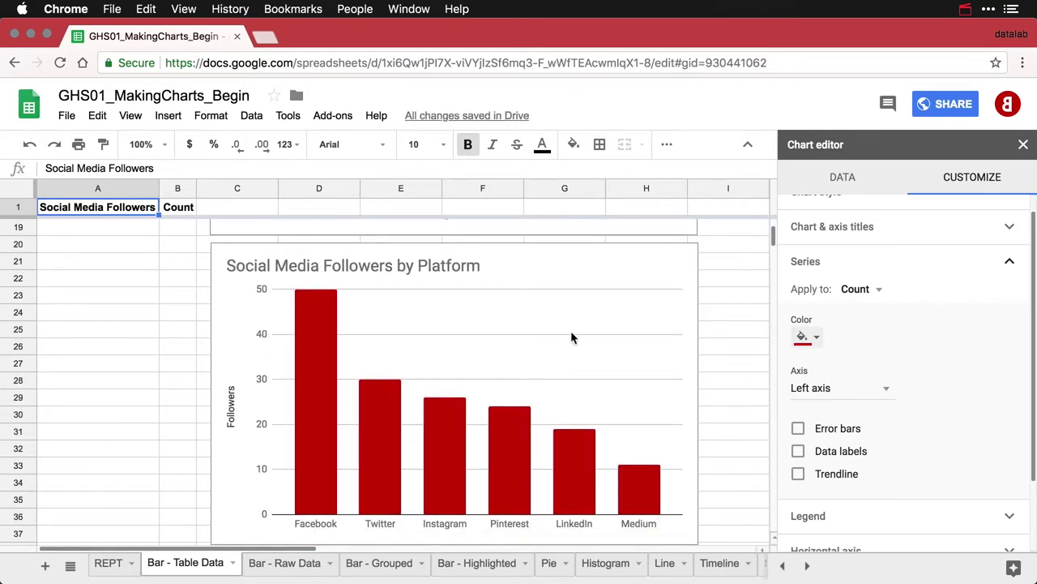
{"action": "left_click", "coordinate": [646, 258]}
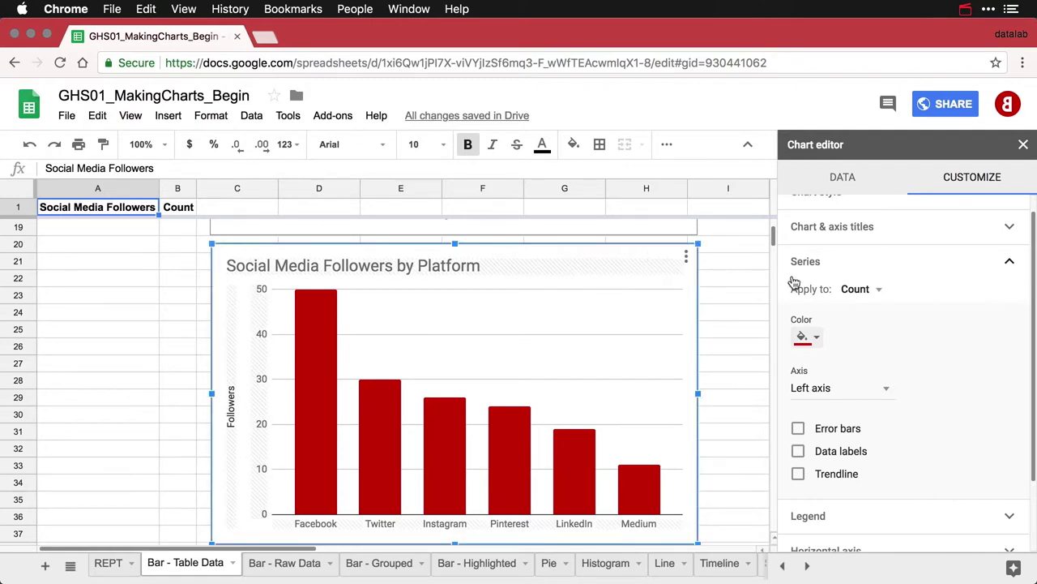
{"action": "scroll", "coordinate": [901, 232], "scroll_direction": "up", "scroll_amount": 1}
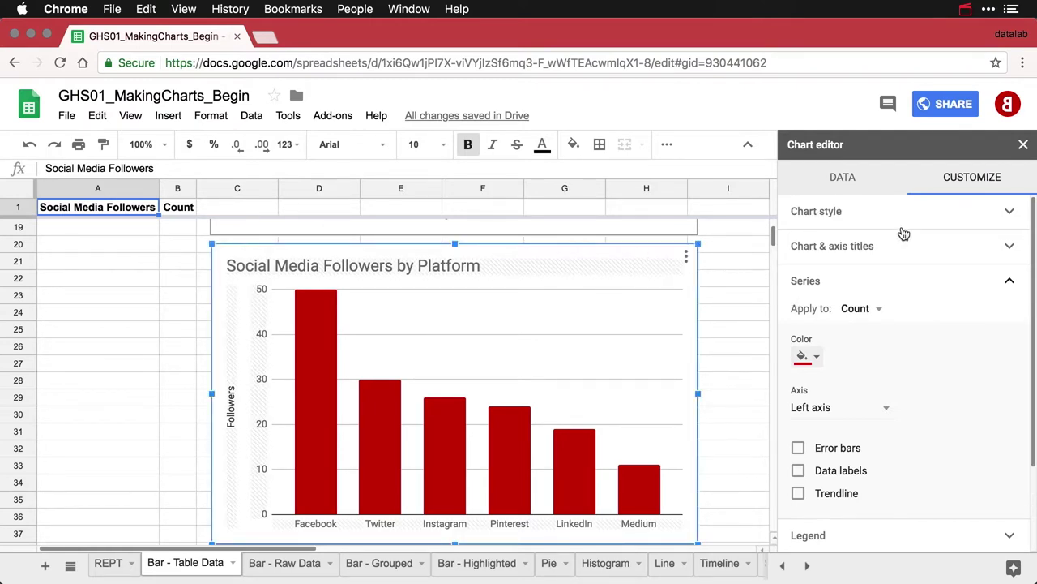
{"action": "left_click", "coordinate": [844, 181]}
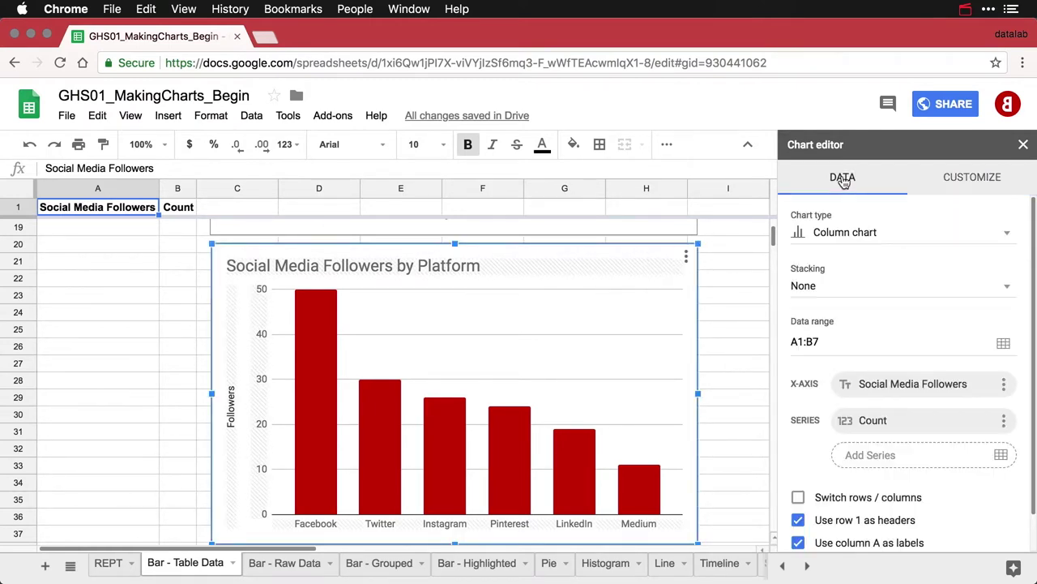
{"action": "left_click", "coordinate": [858, 235]}
{"action": "left_click", "coordinate": [843, 408]}
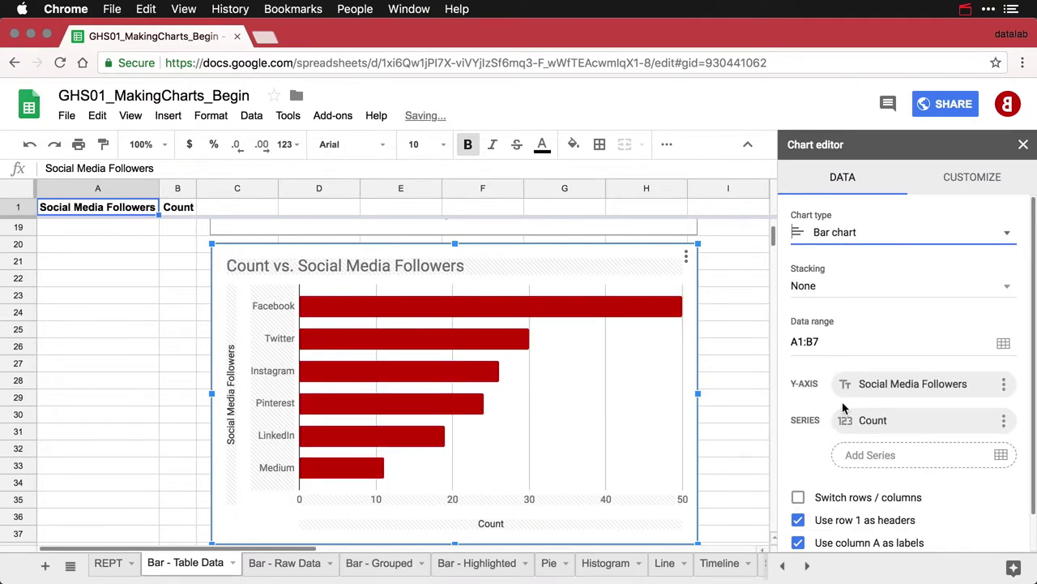
Retitle the bar chart "Social Media Followers by Platform"
{"action": "double_click", "coordinate": [298, 266]}
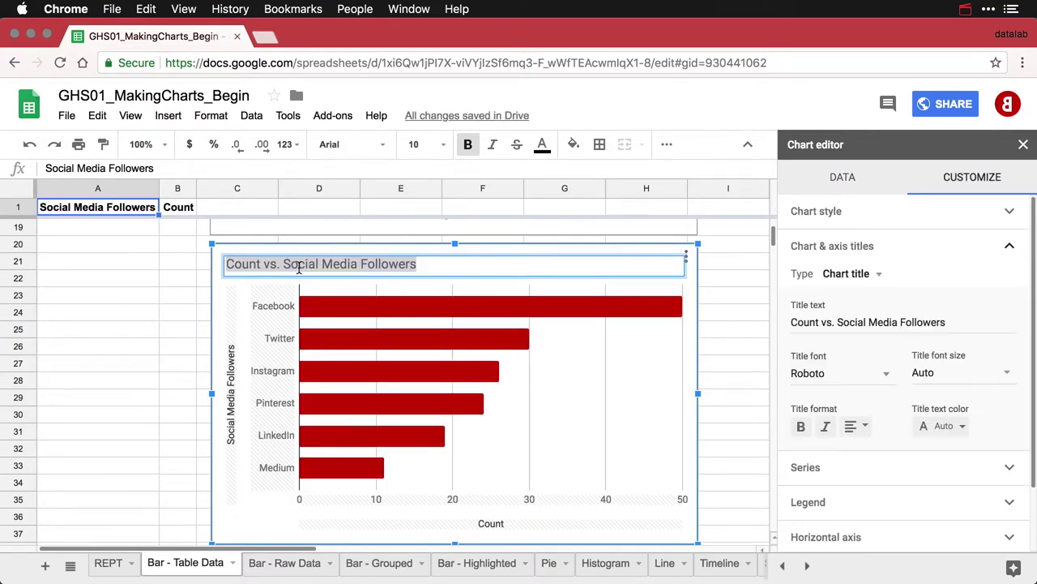
{"action": "left_click", "coordinate": [280, 264]}
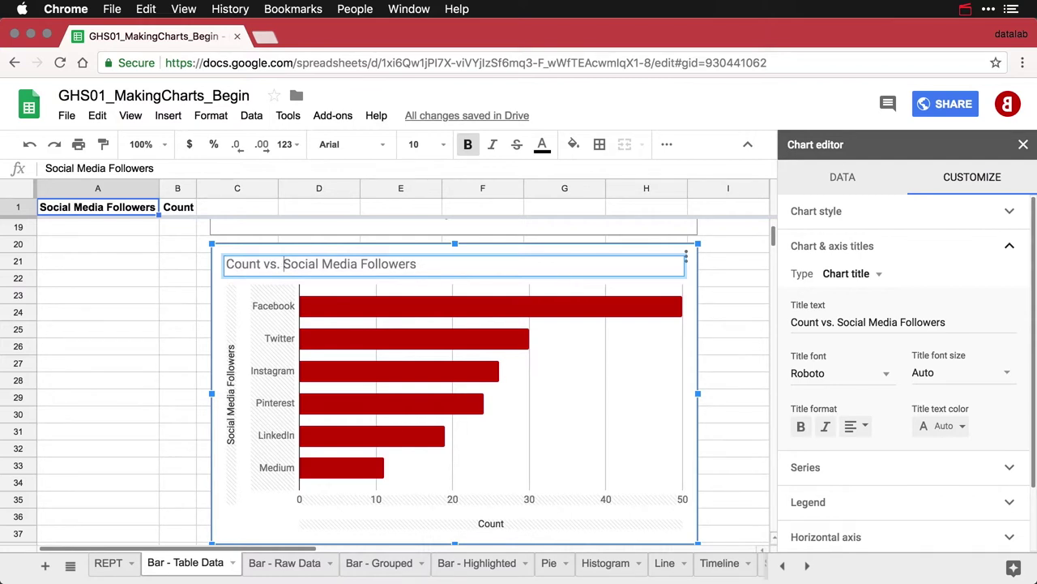
{"action": "key", "text": "BackSpace"}
{"action": "key", "text": "BackSpace"}
{"action": "key", "text": "BackSpace"}
{"action": "key", "text": "BackSpace"}
{"action": "key", "text": "BackSpace"}
{"action": "key", "text": "BackSpace"}
{"action": "key", "text": "BackSpace"}
{"action": "key", "text": "BackSpace"}
{"action": "key", "text": "BackSpace"}
{"action": "key", "text": "BackSpace"}
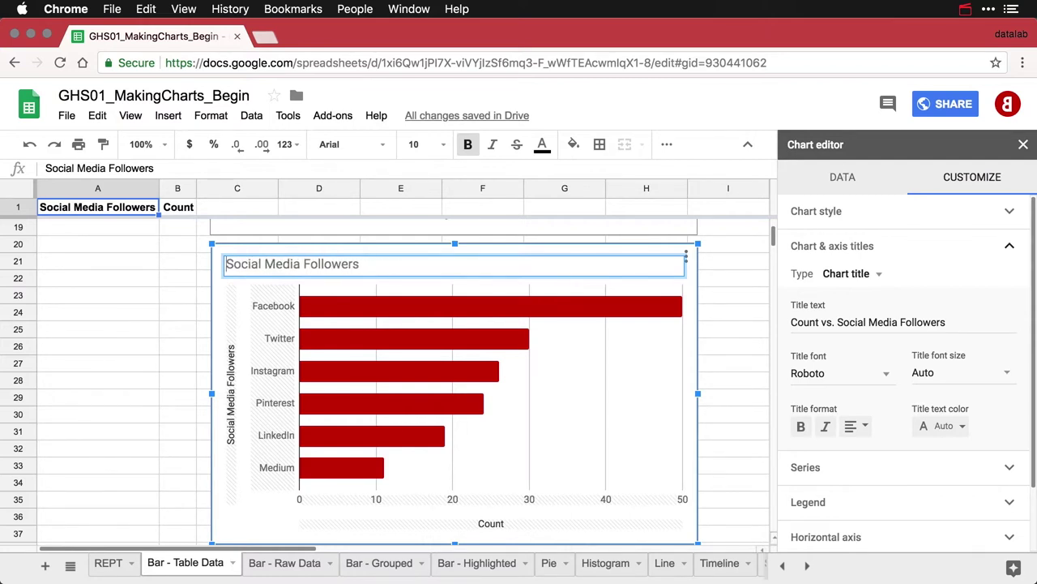
{"action": "type", "text": "by Platform"}
Delete the vertical axis title text from the bar chart
{"action": "left_click", "coordinate": [231, 387]}
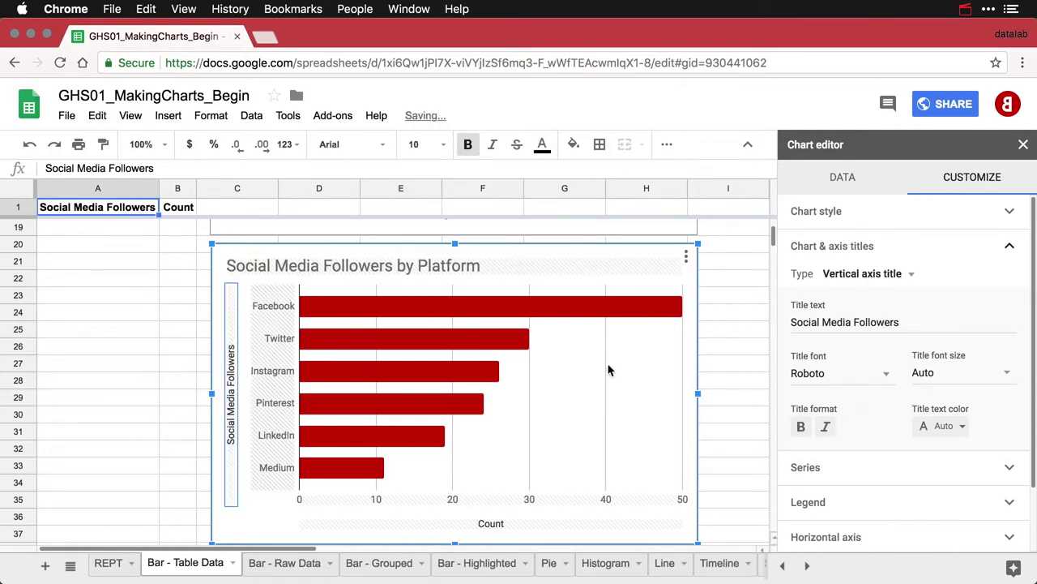
{"action": "left_click", "coordinate": [922, 318]}
{"action": "double_click", "coordinate": [916, 320]}
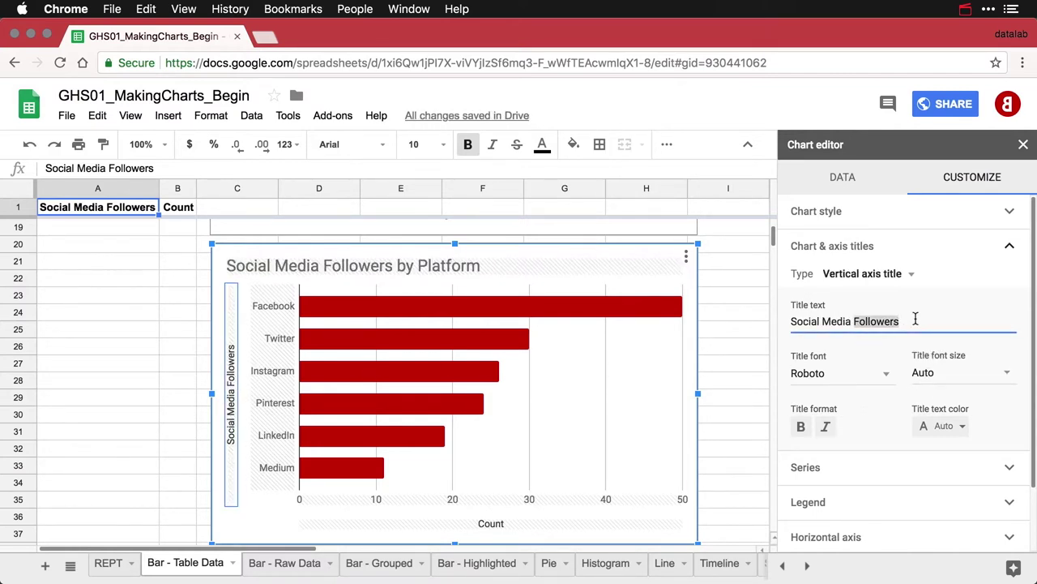
{"action": "triple_click", "coordinate": [916, 320]}
{"action": "key", "text": "BackSpace"}
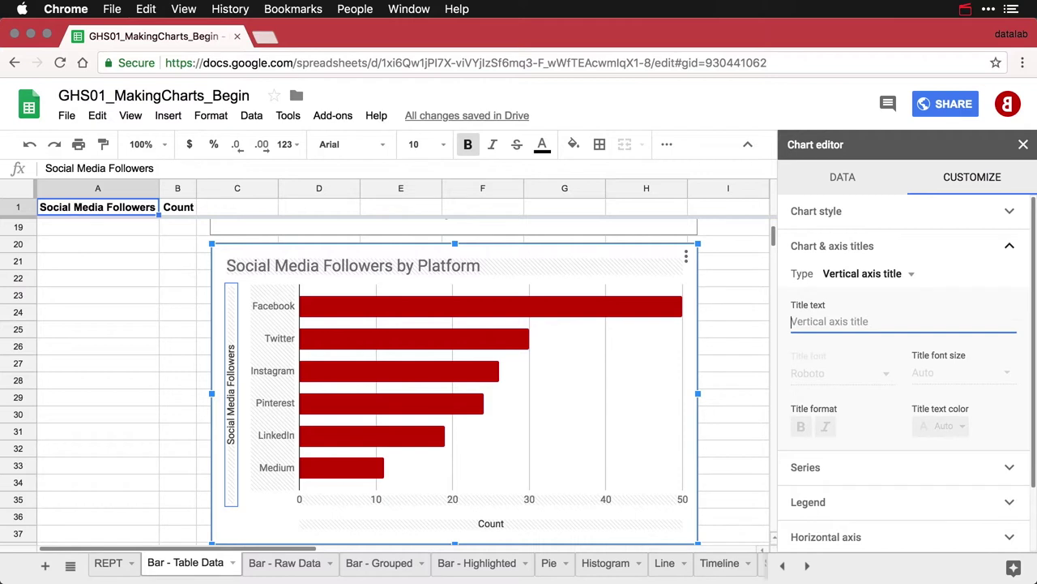
Set the bar chart's horizontal axis title to "Followers" and close the chart editing
{"action": "left_click", "coordinate": [484, 527]}
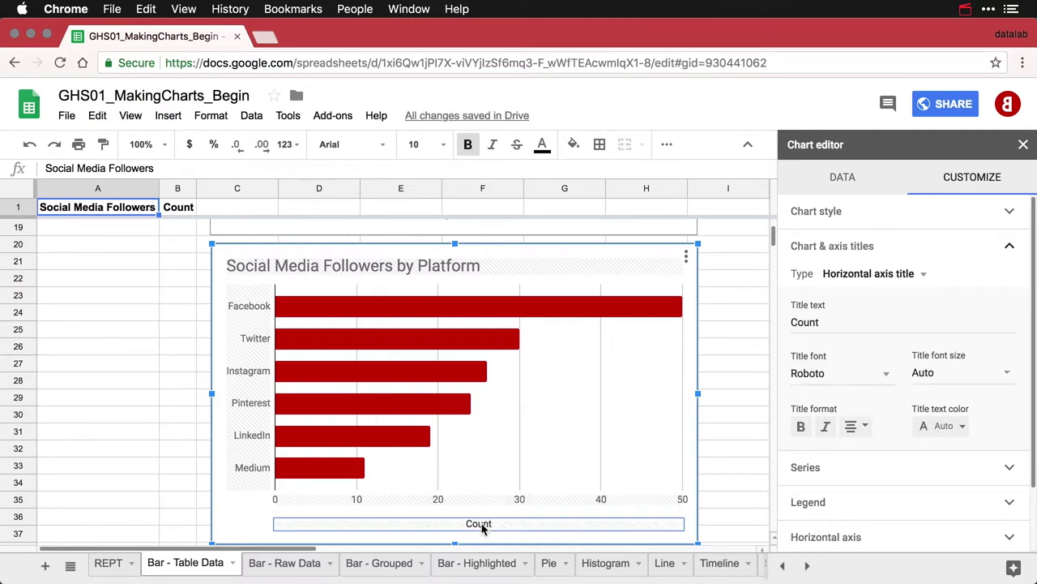
{"action": "double_click", "coordinate": [830, 319]}
{"action": "type", "text": "Followers"}
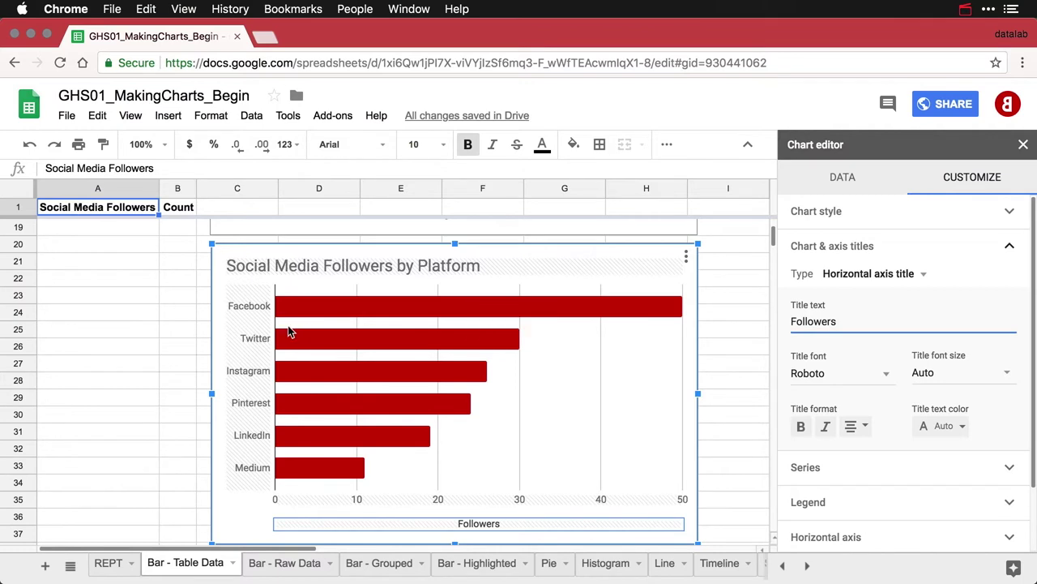
{"action": "left_click", "coordinate": [170, 347]}
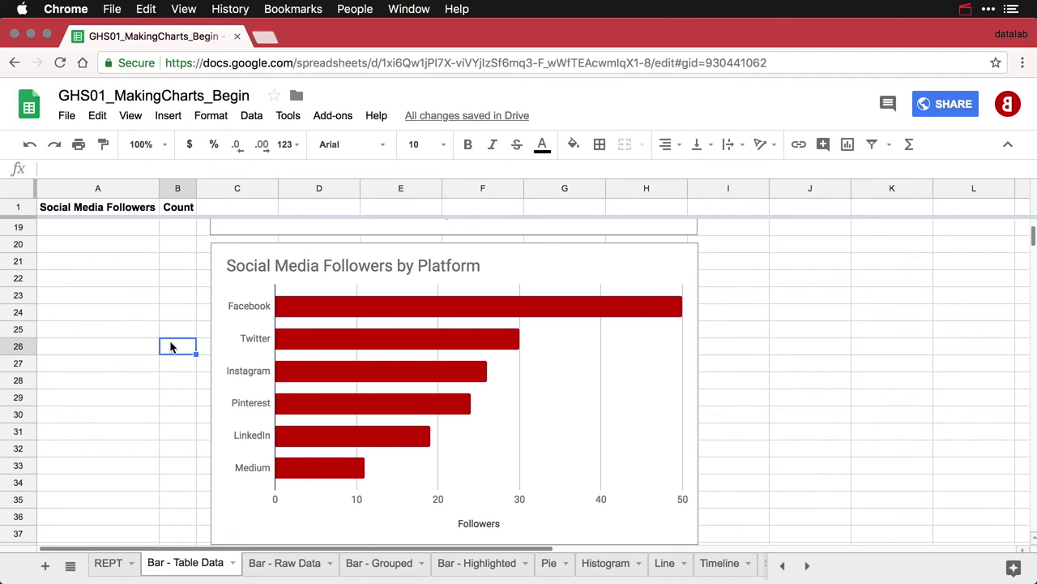
{"action": "scroll", "coordinate": [171, 346], "scroll_direction": "up", "scroll_amount": 10}
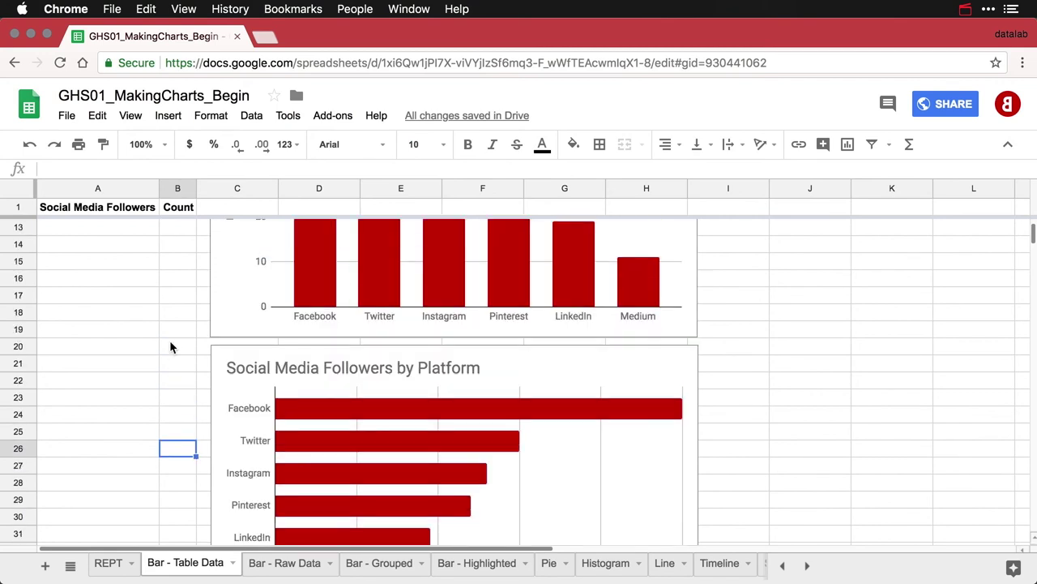